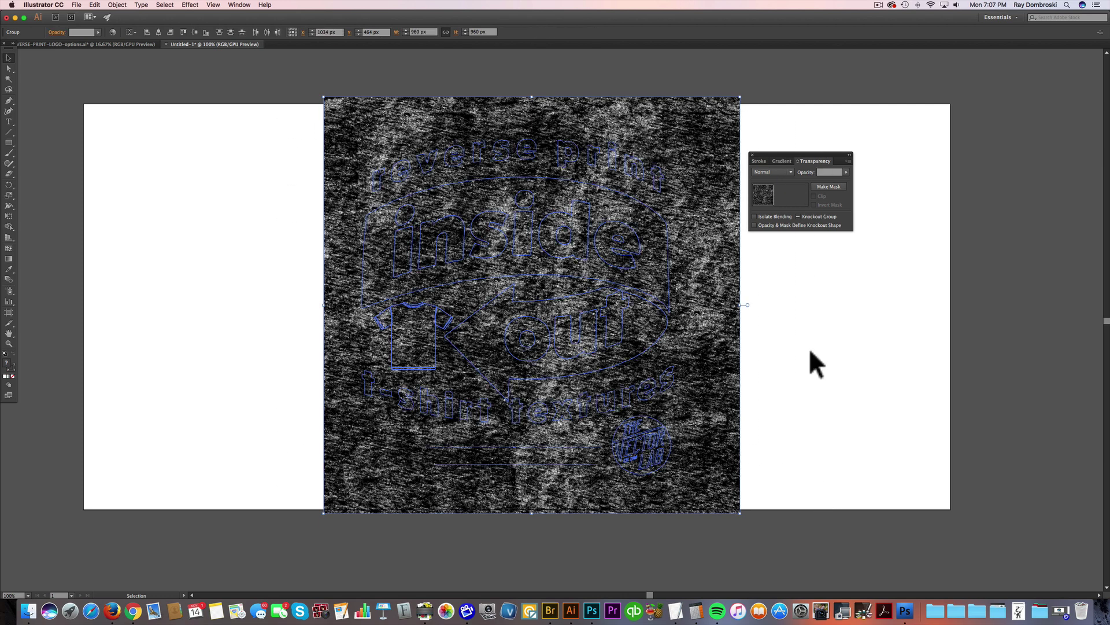
Turn the selected texture into an opacity mask for the logo artwork and invert the mask
mouse_move(816, 152)
left_mouse_down()
mouse_move(790, 127)
mouse_move(810, 140)
left_mouse_up()
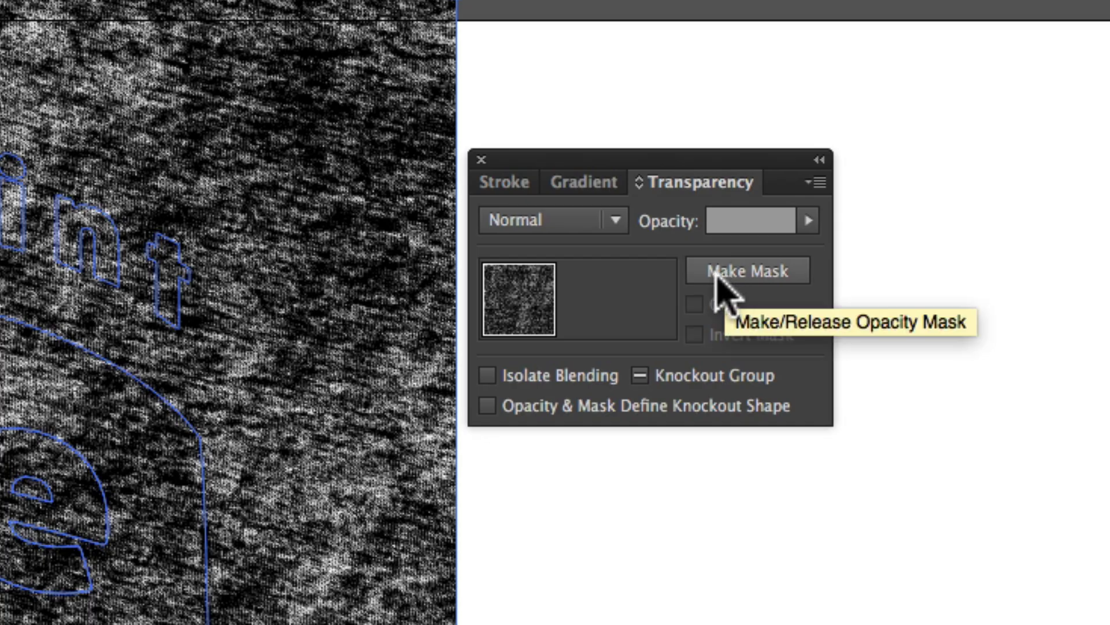
left_click(752, 275)
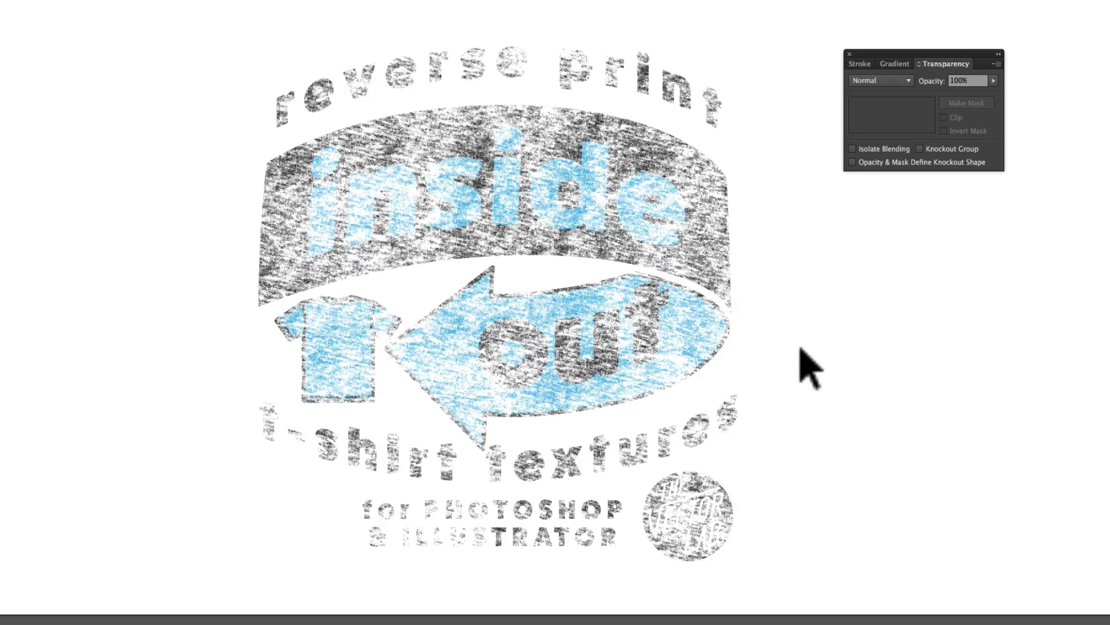
left_click(723, 306)
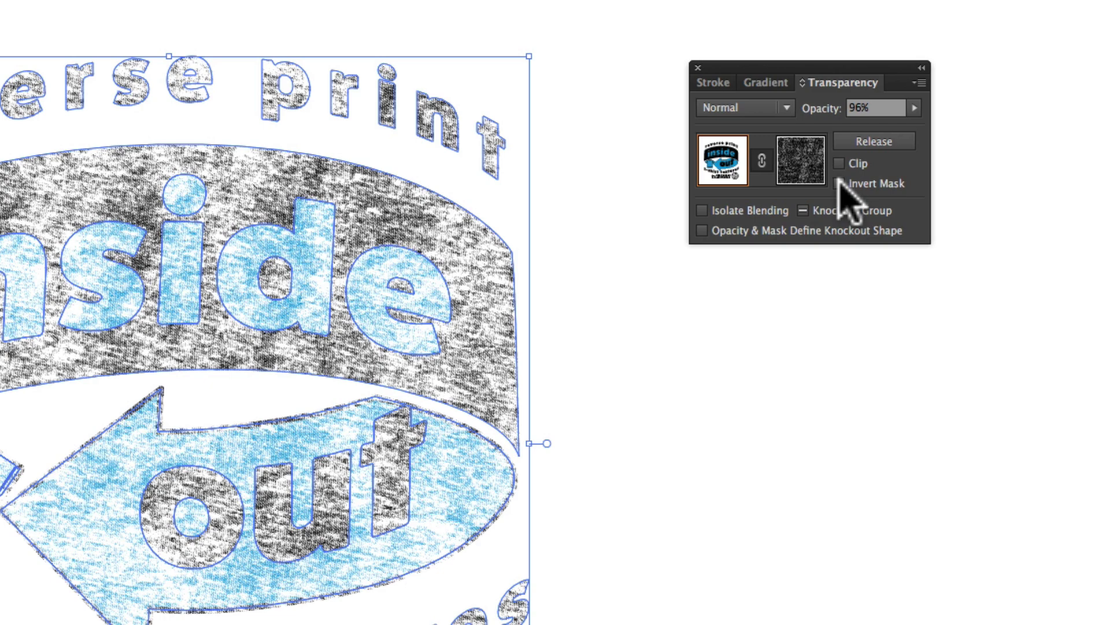
left_click(839, 183)
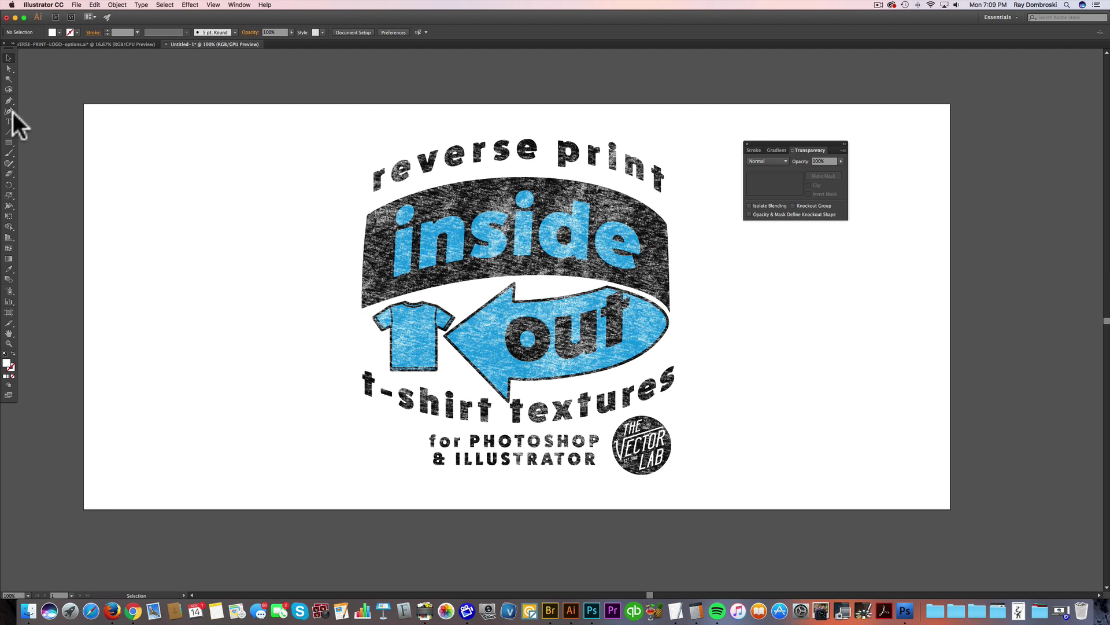
Draw a yellow (FFFF00) rectangle about 1205 by 908 px behind the textured logo and inspect the texture against it
left_click(9, 143)
left_click_drag(257, 109, 780, 502)
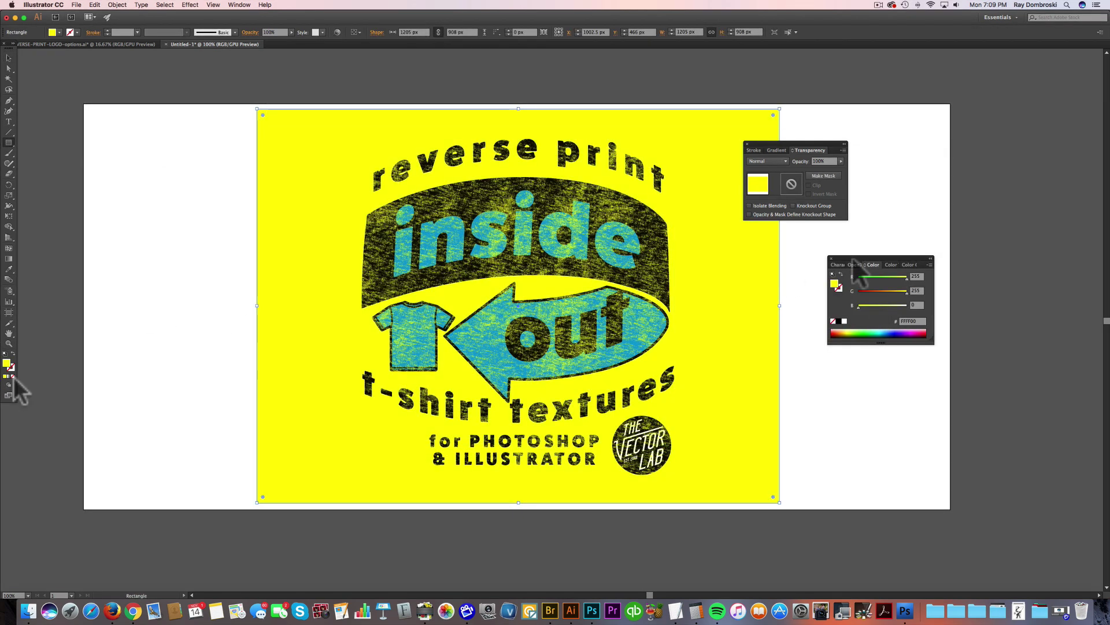
left_click(9, 343)
left_click(529, 263)
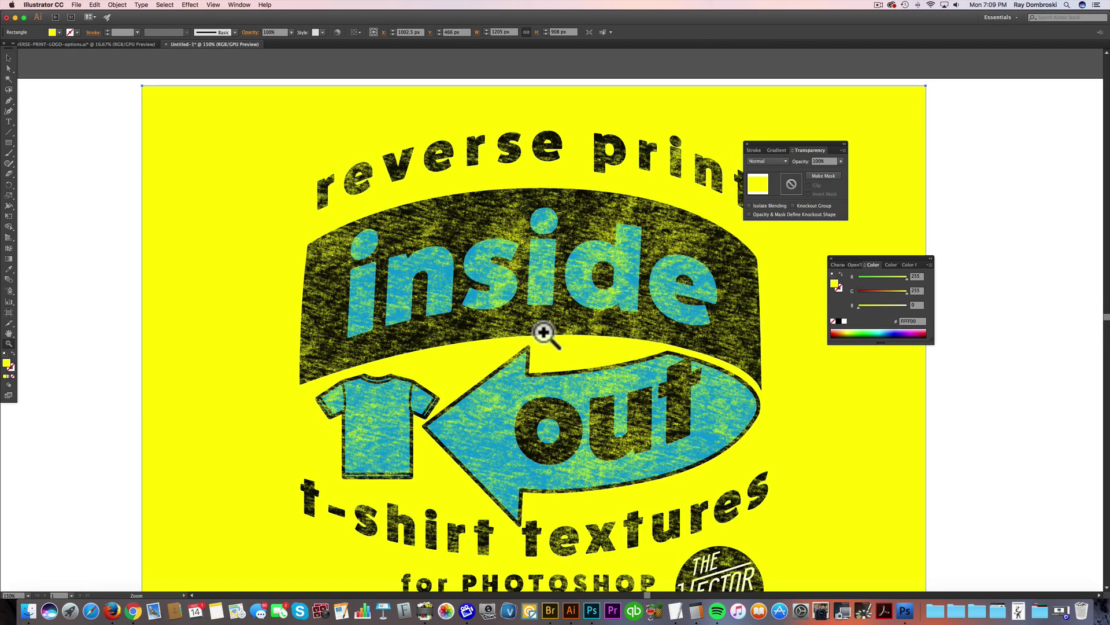
left_click(549, 314)
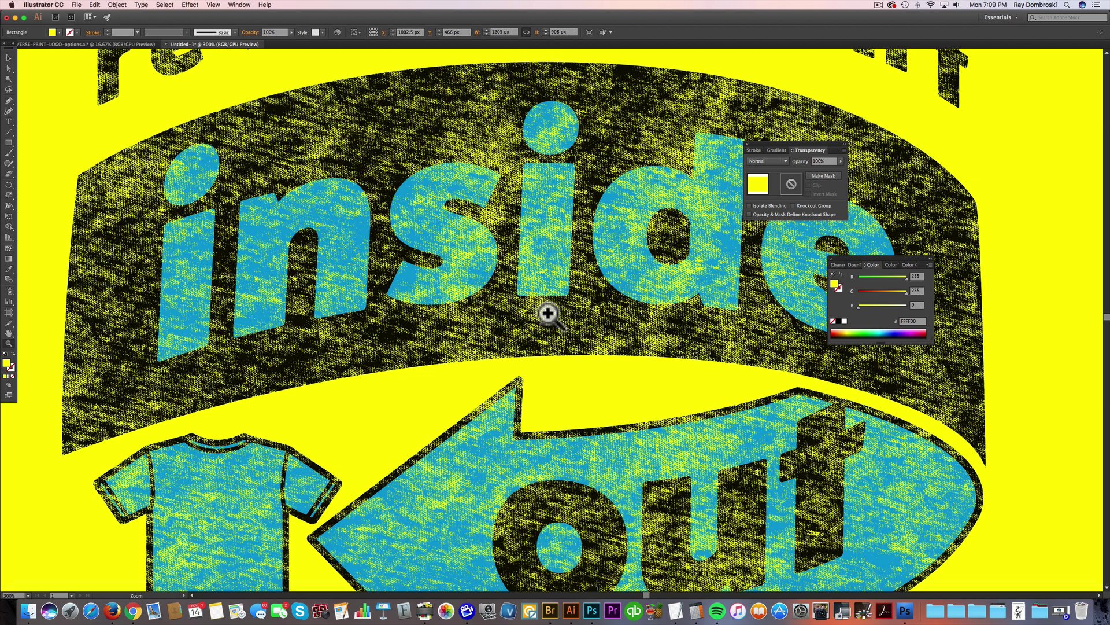
left_click(548, 314, "alt")
left_click(548, 314, "alt")
left_click(548, 314, "alt")
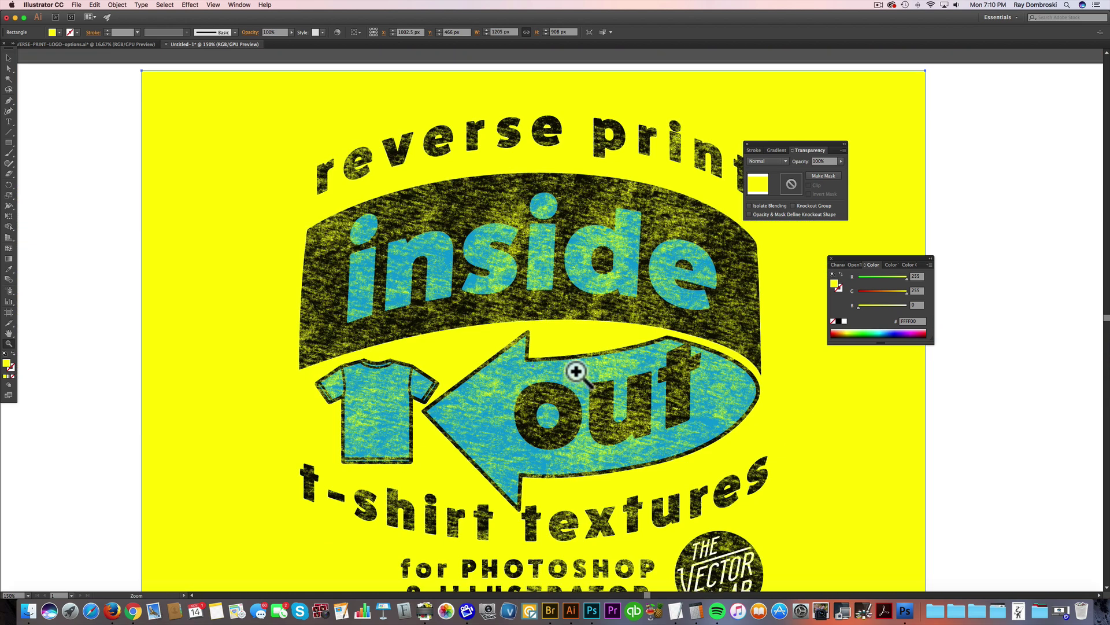
Switch to Photoshop and toggle the visibility of Layer 2 and Layer 3 to see what each contains
left_click(591, 611)
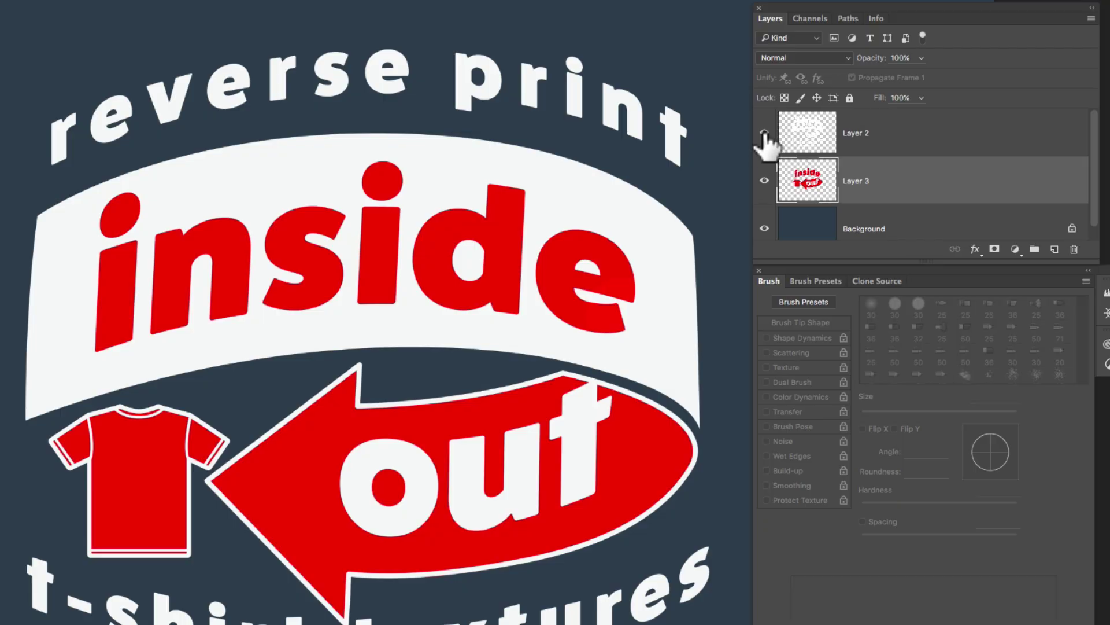
left_click(764, 133)
left_click(765, 181)
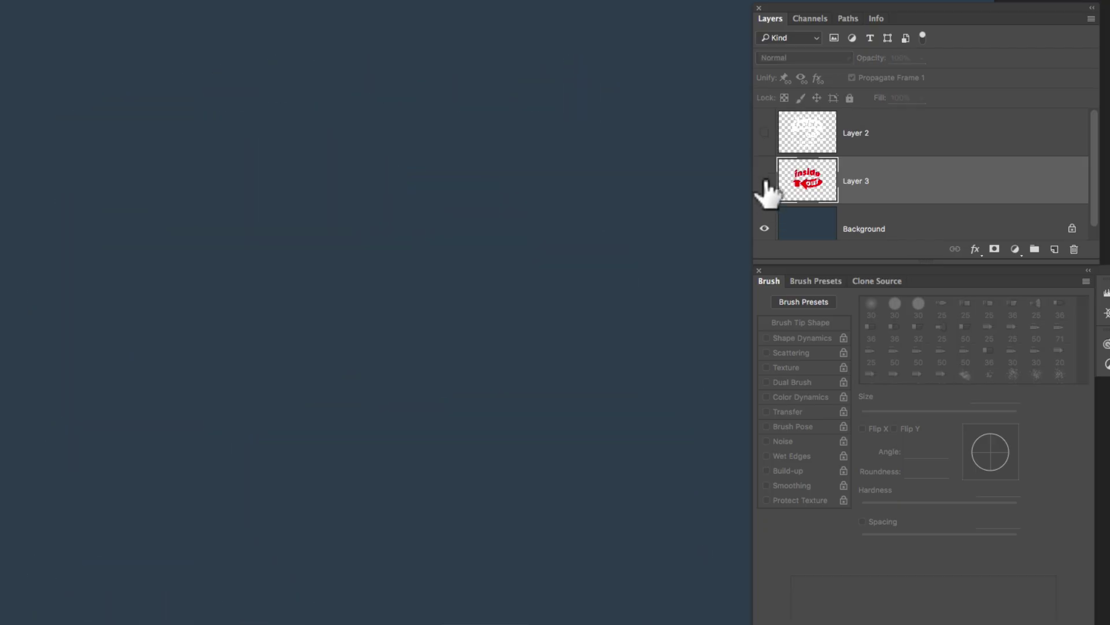
left_click(764, 181)
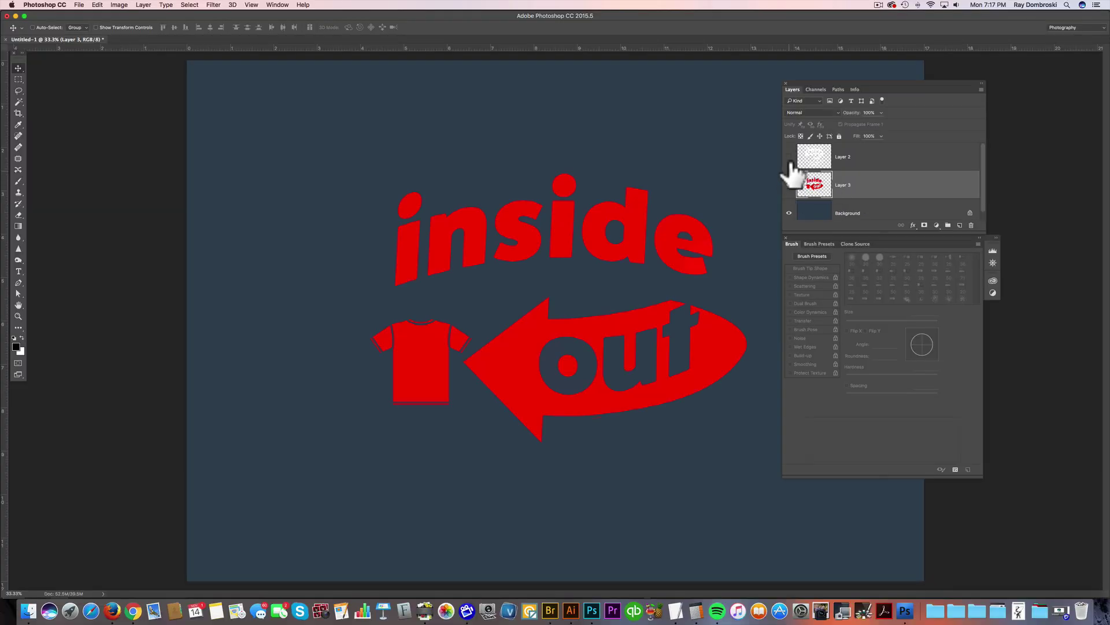
left_click(789, 157)
Group Layer 2 and Layer 3 together
left_click(880, 163)
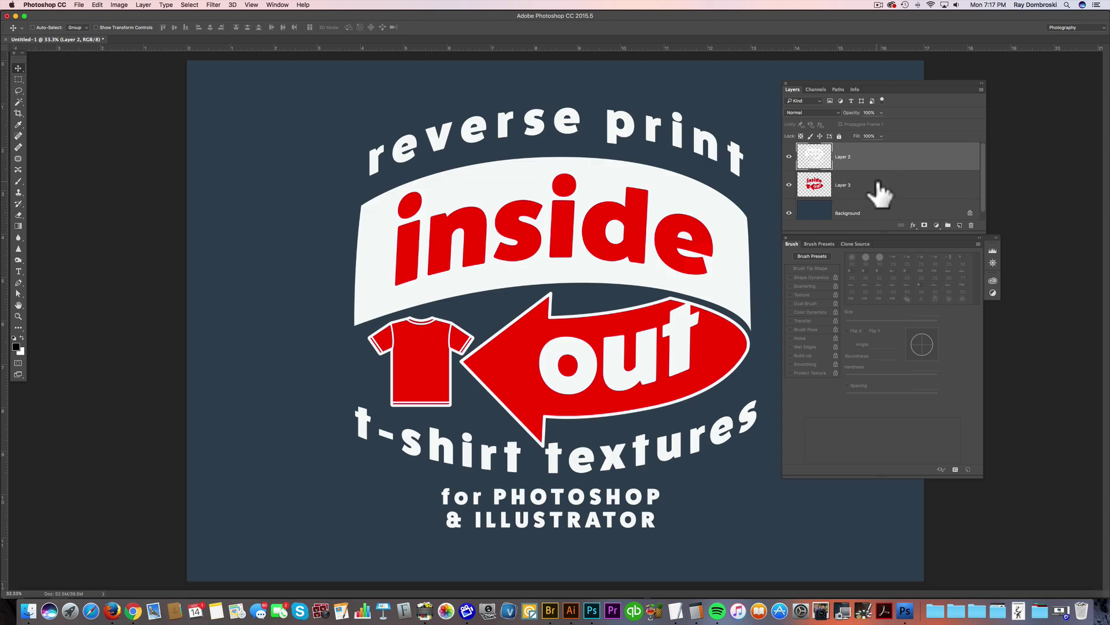
left_click(878, 184, "shift")
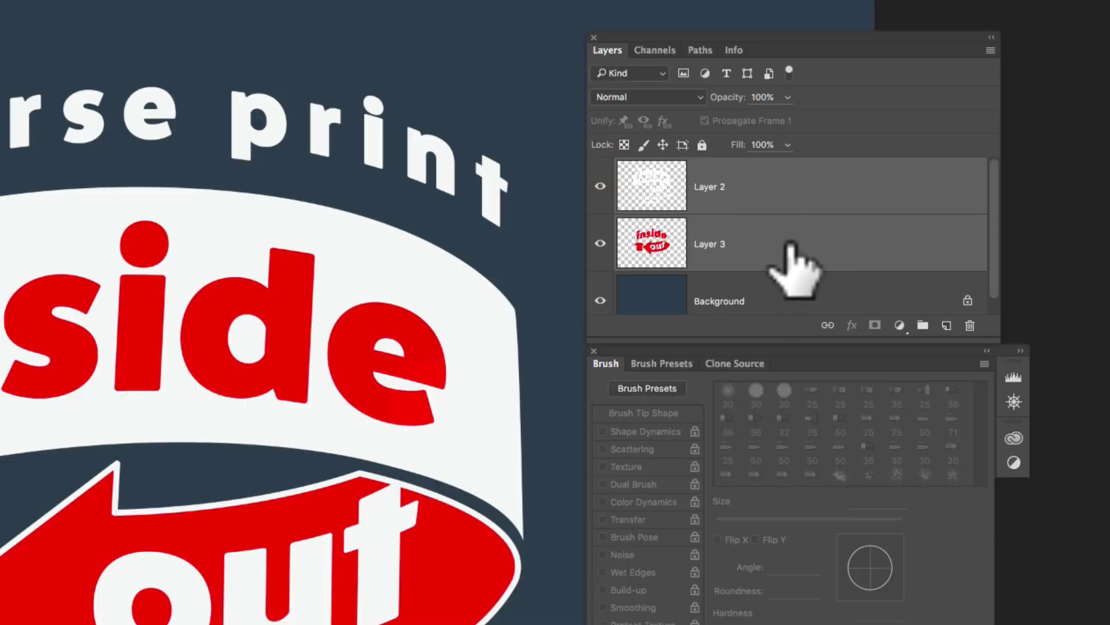
key("Up")
key("super+g")
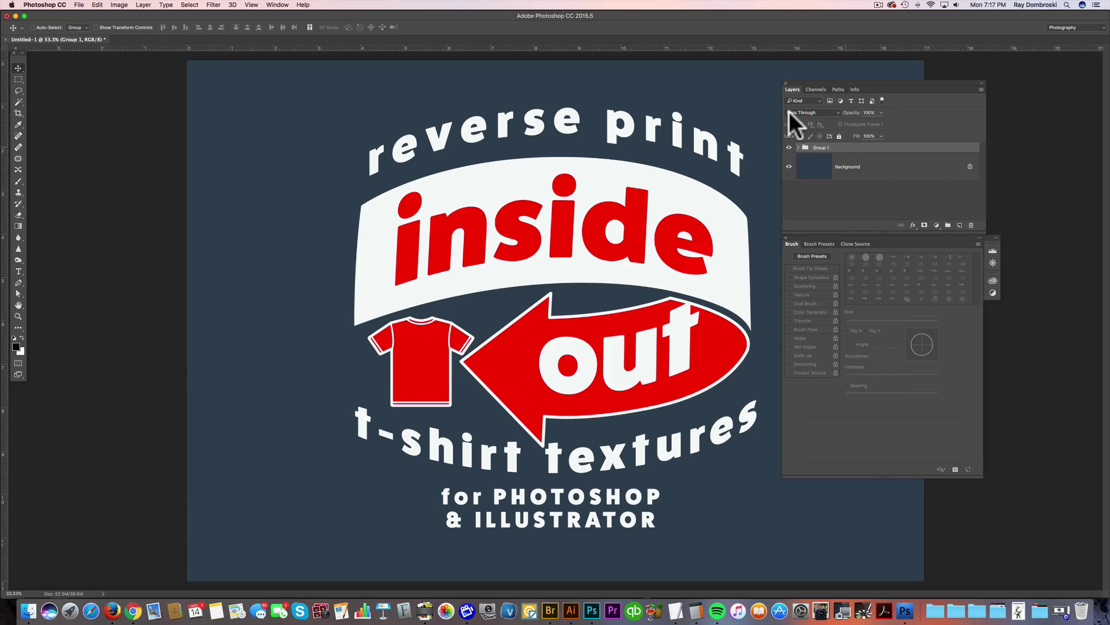
Add a Reveal All layer mask to the group
left_click(143, 5)
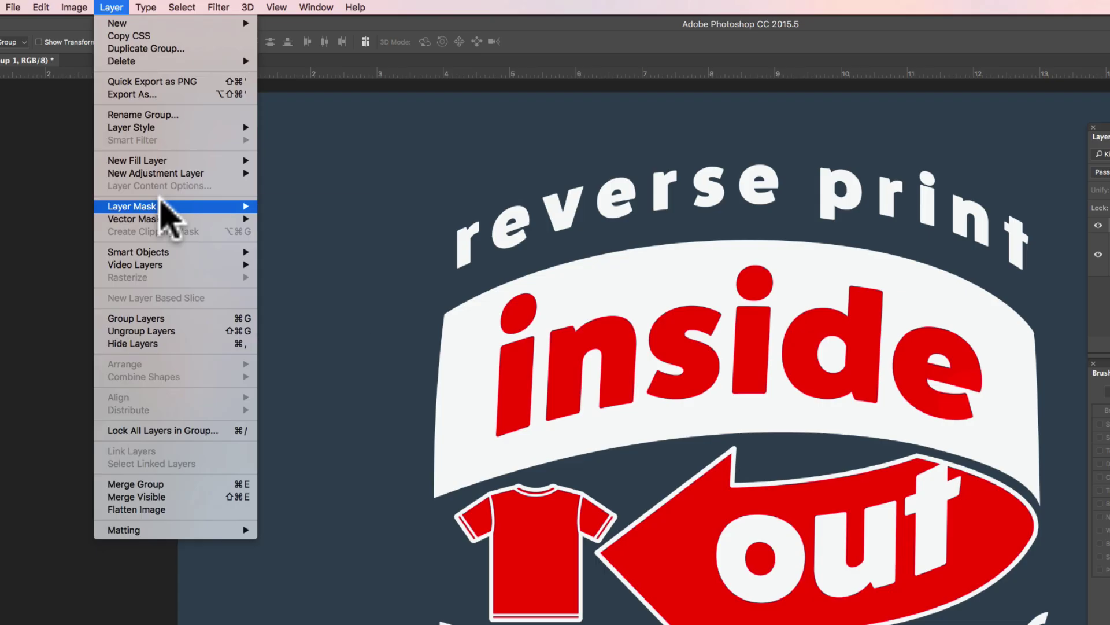
mouse_move(164, 206)
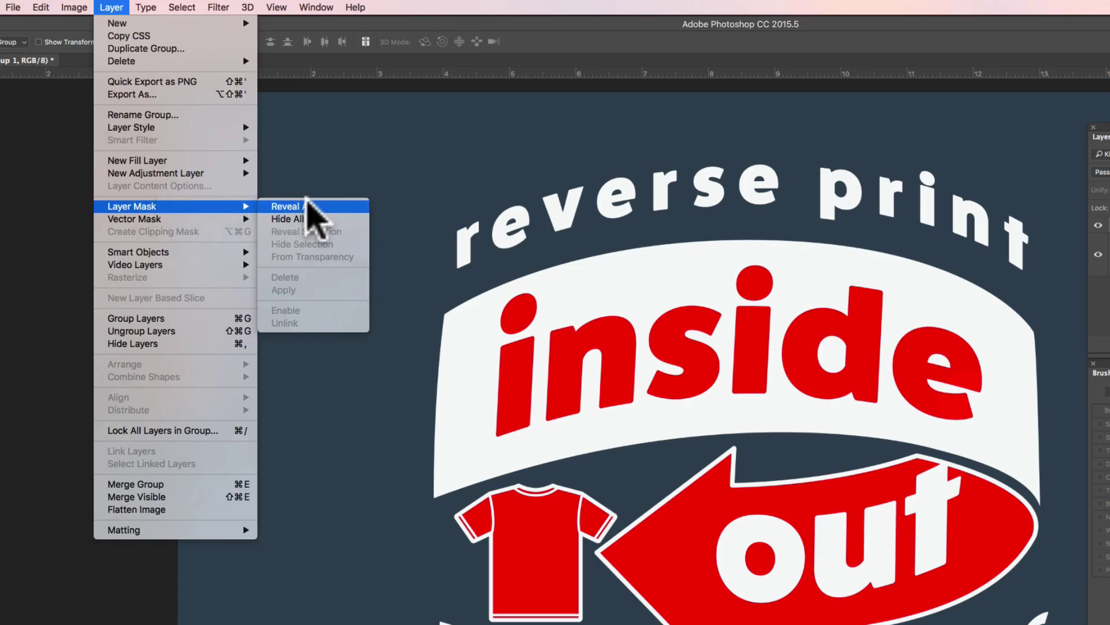
left_click(307, 206)
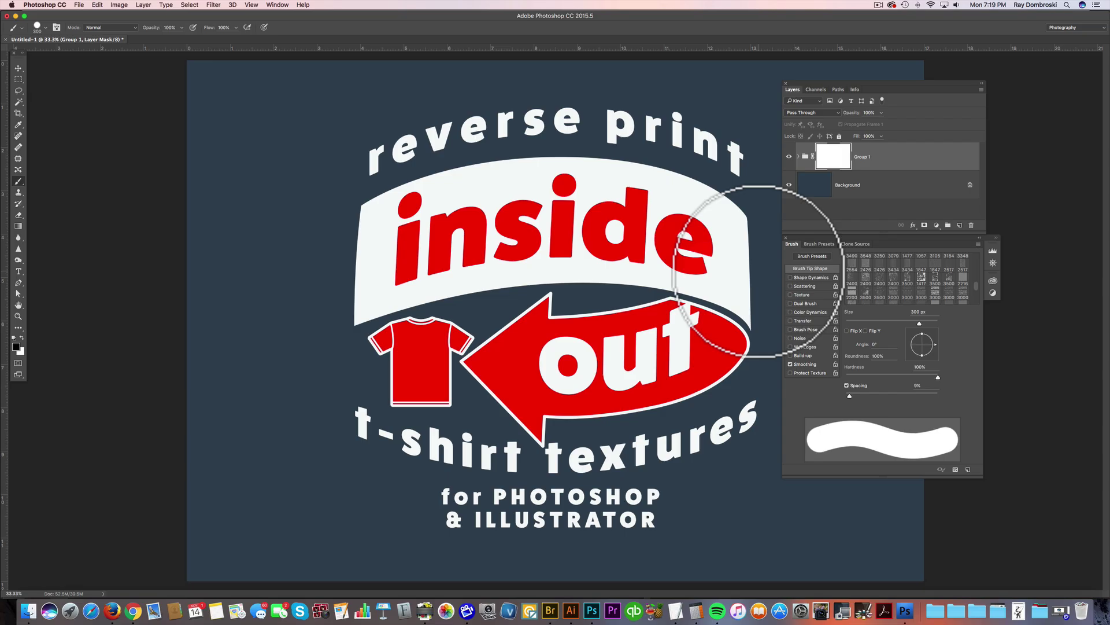
Stamp the group's mask once over the logo with a 4000 px fabric-texture brush tip resized to 3900 px
scroll(979, 294, "down", 3)
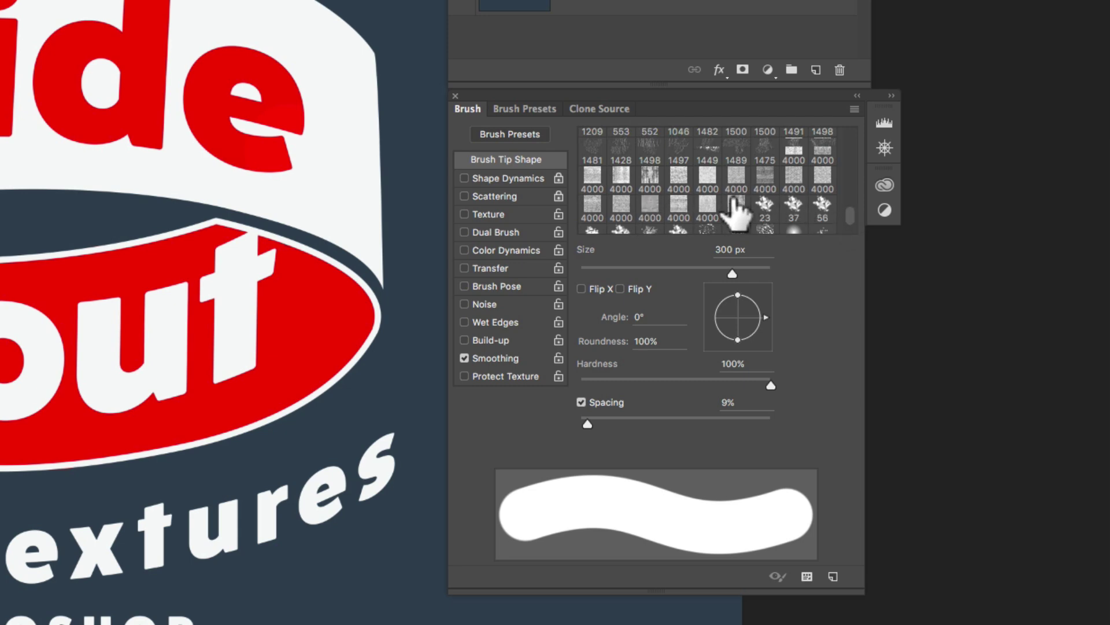
left_click(764, 175)
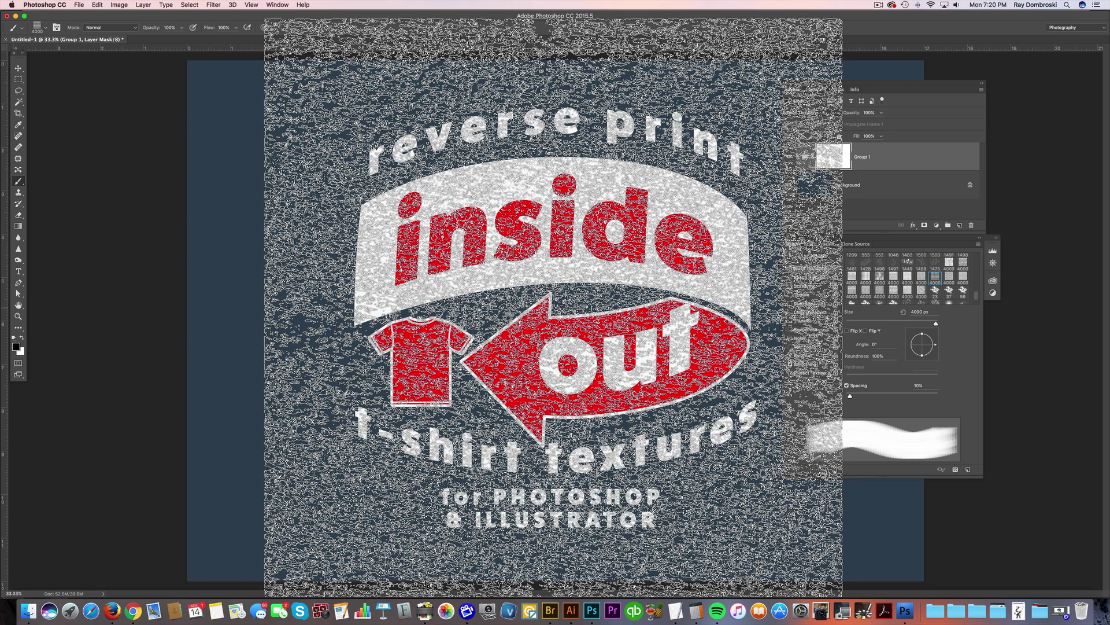
key("bracketleft")
key("bracketleft")
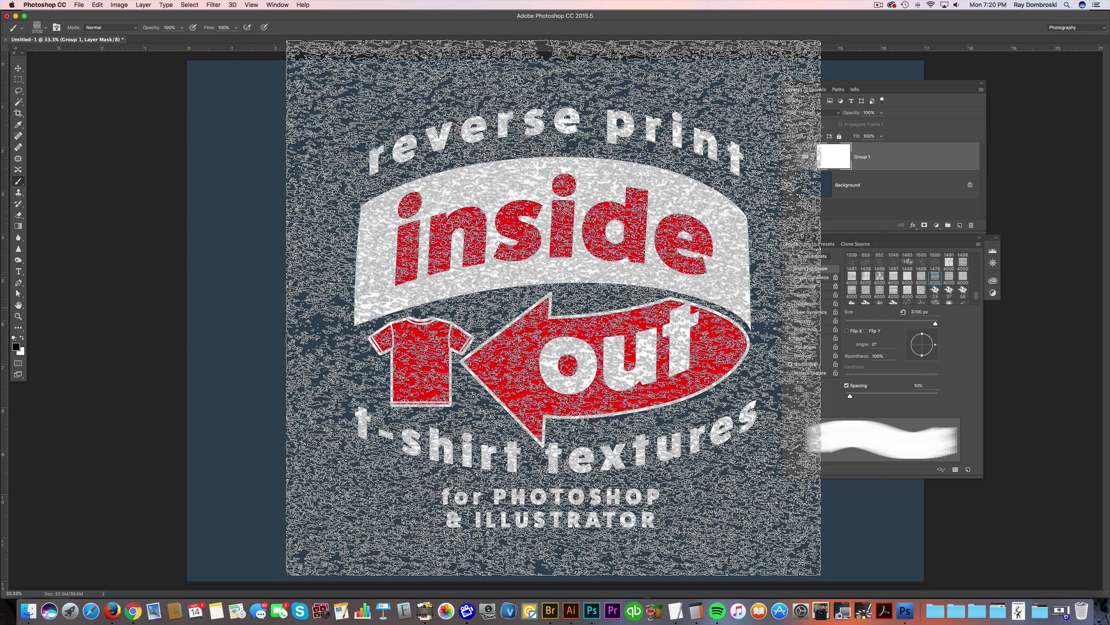
key("bracketright")
key("bracketright")
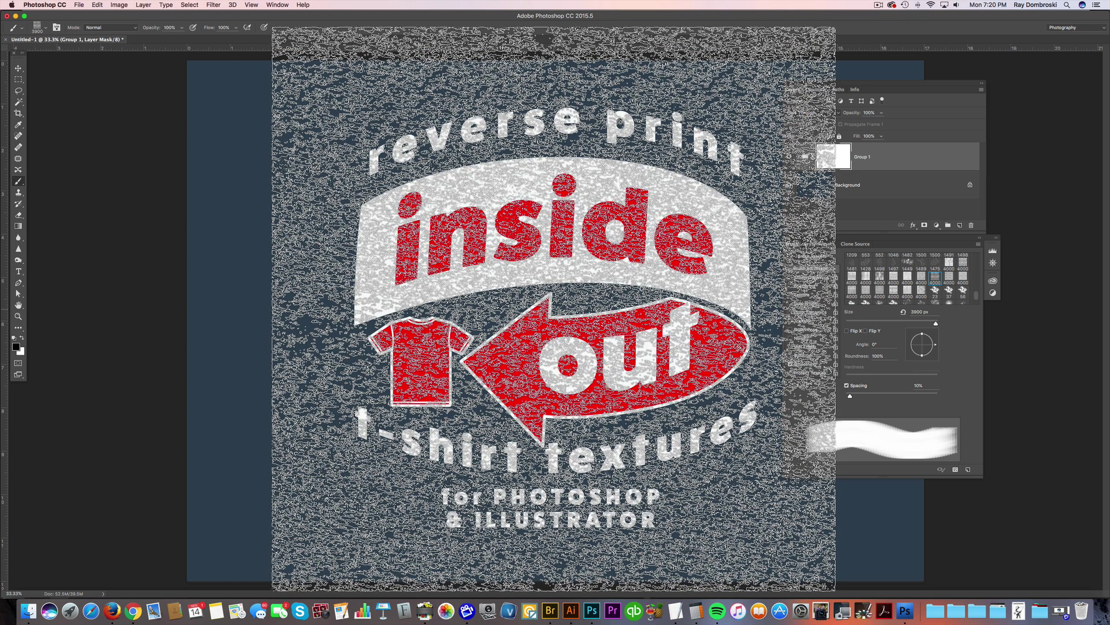
left_click(553, 308)
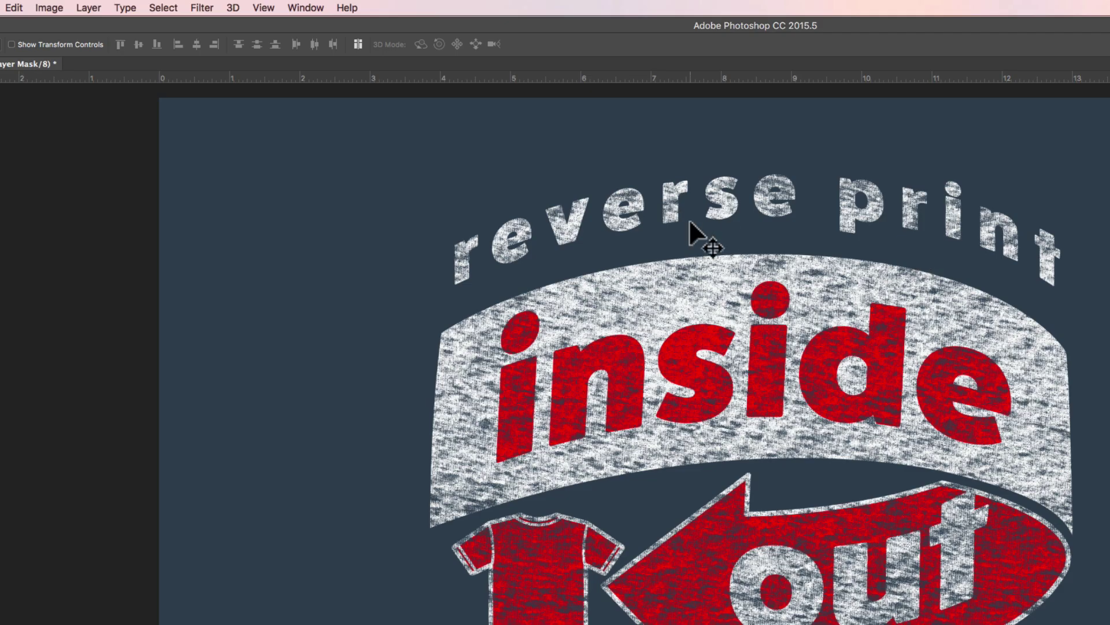
Invert the group's layer mask to compare the texture effect, and invert it back
left_click(49, 7)
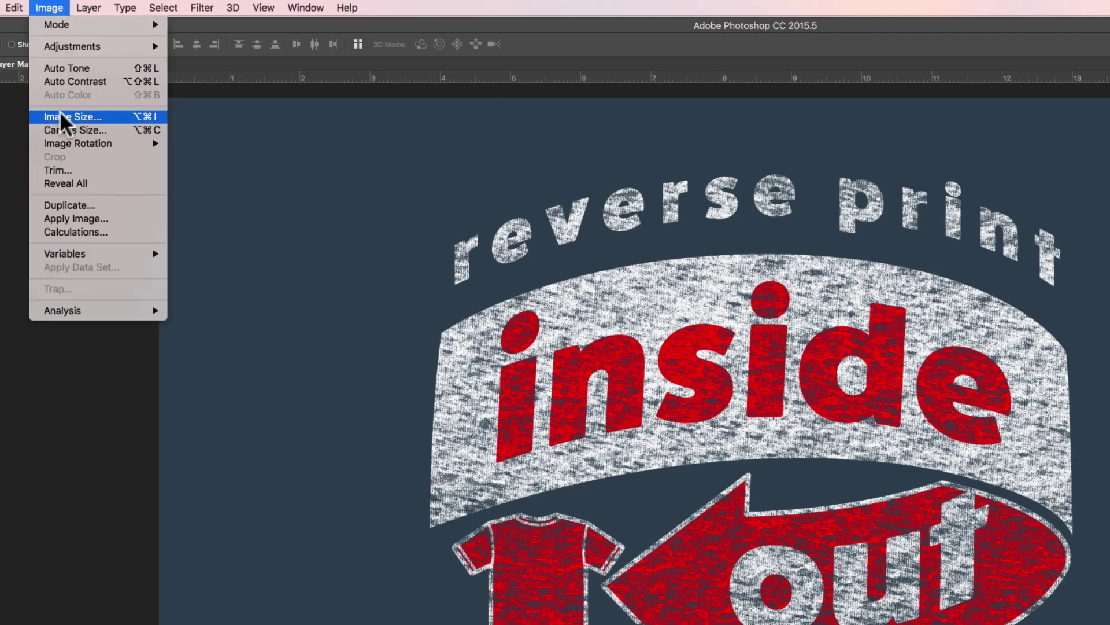
mouse_move(58, 48)
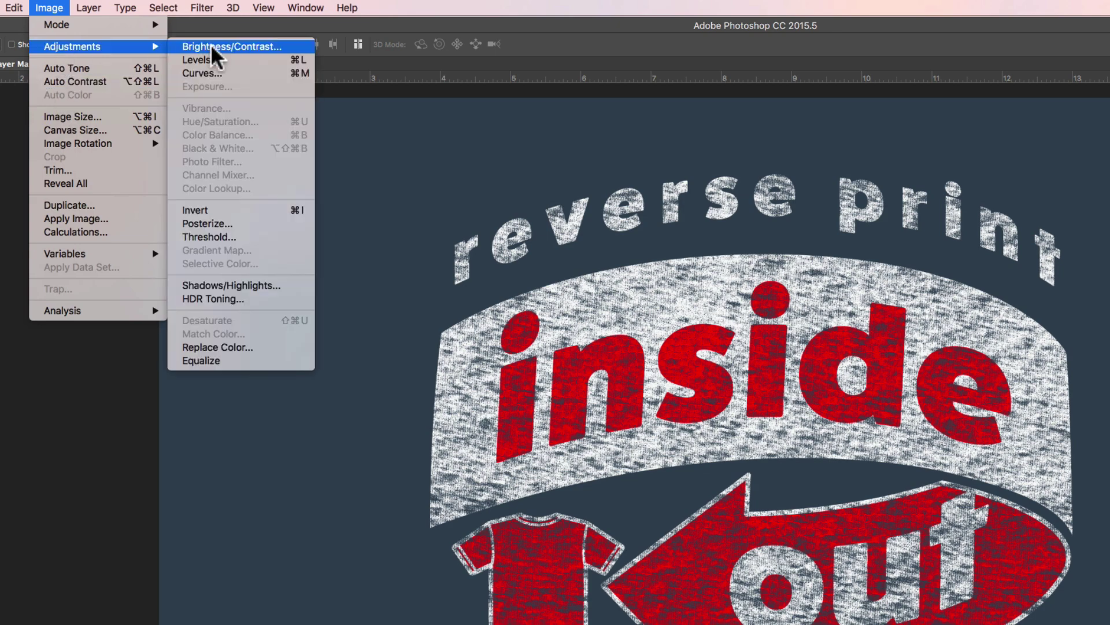
left_click(206, 206)
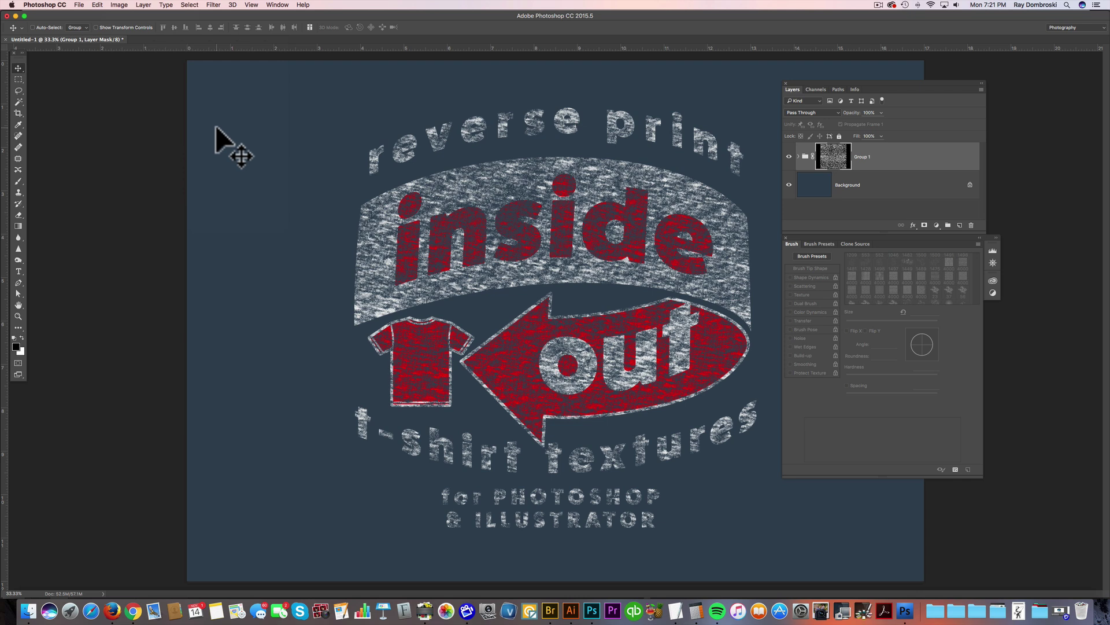
key("super")
key("super+i")
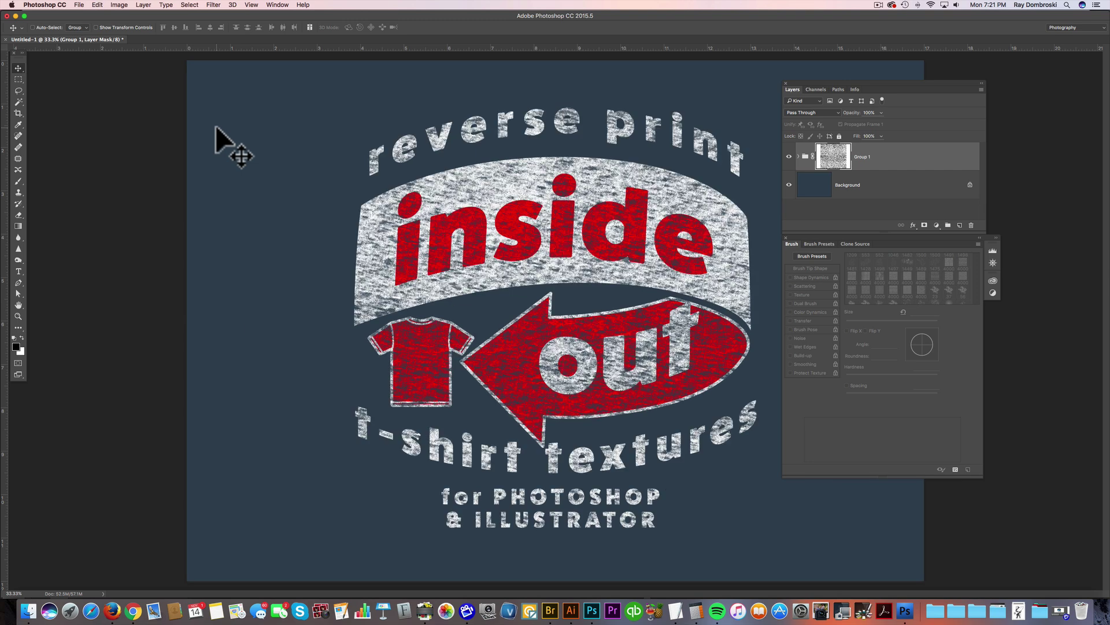
Examine the texture detail on the logo at 100% zoom
key("z")
key("super+1")
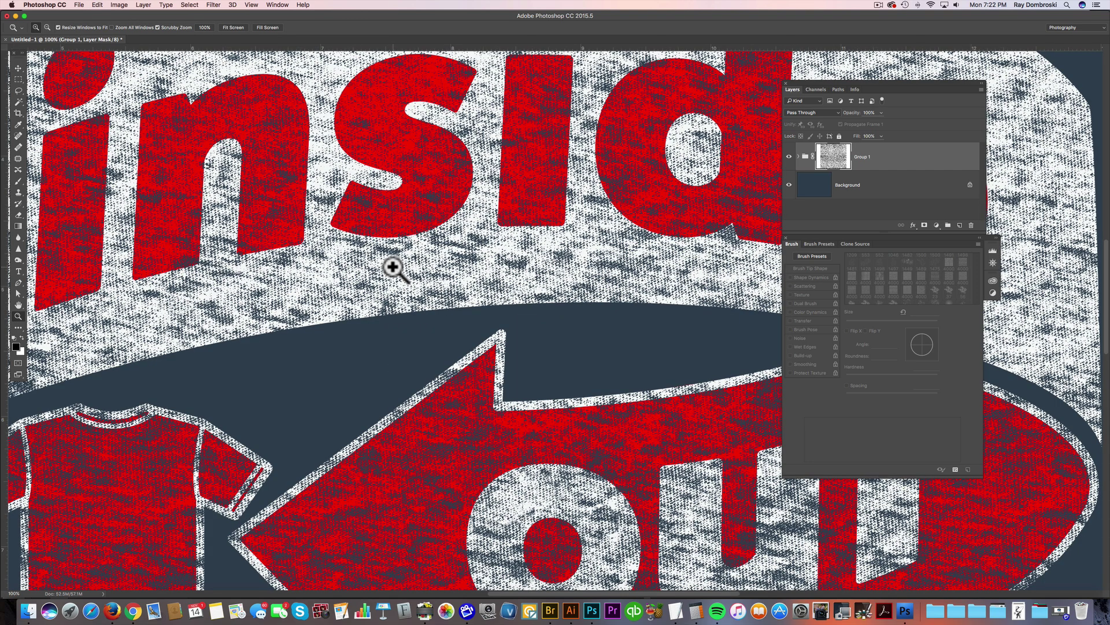